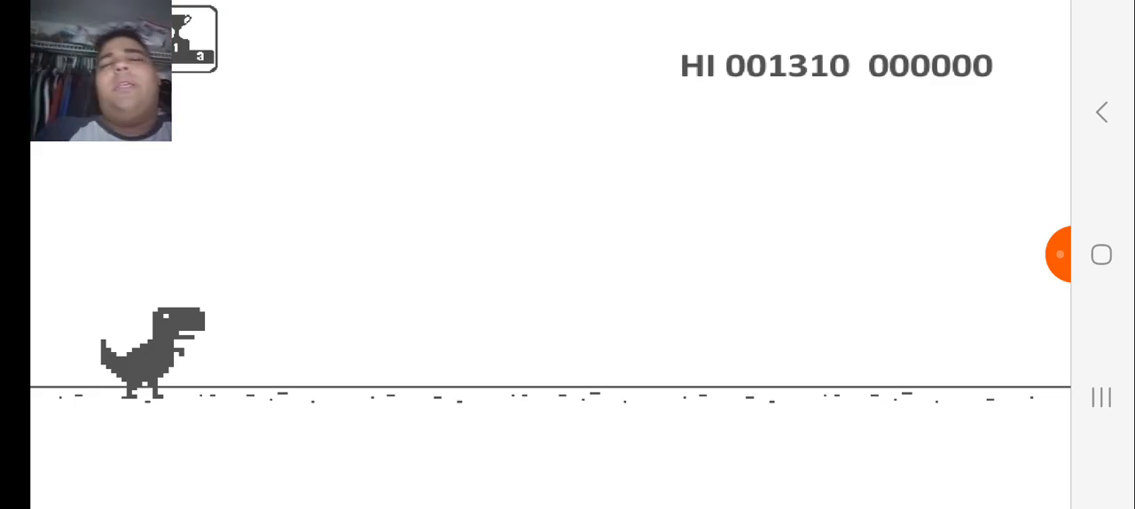
Start a new T-Rex run with Space so the dinosaur runs and scoring begins
key("space")
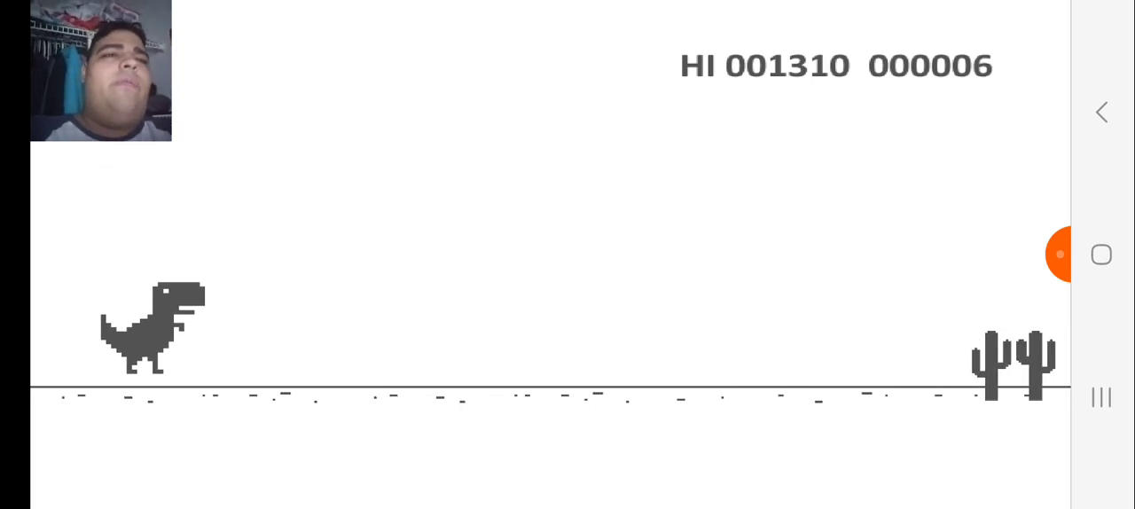
Jump every single, double and triple cactus until night falls at a score of 466
key("space")
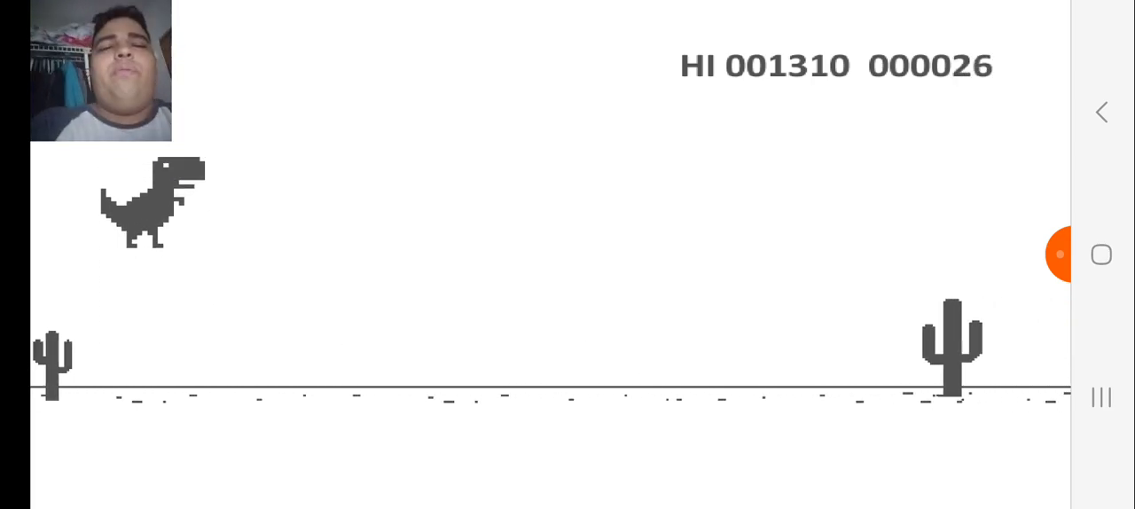
key("space")
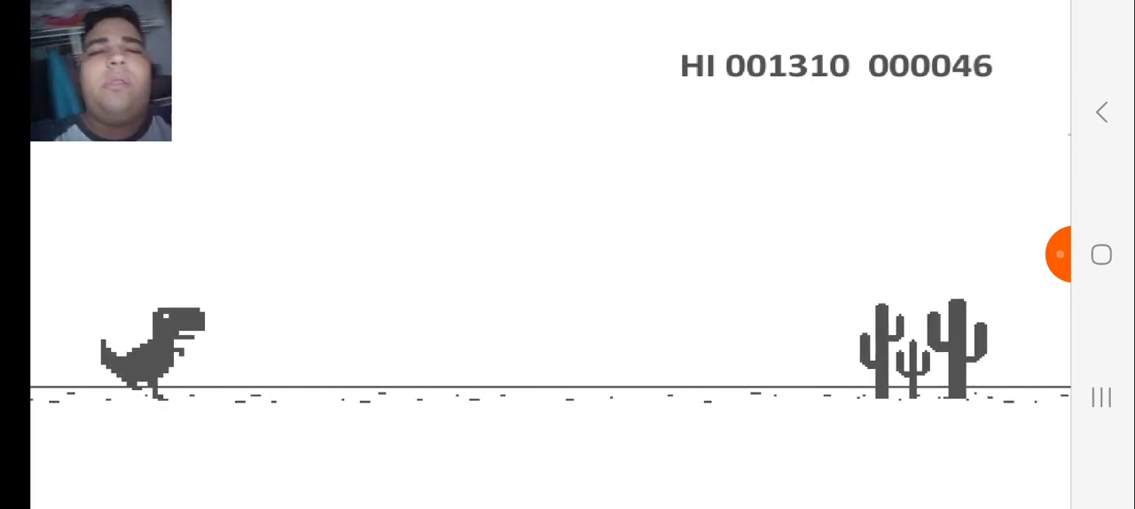
key("space")
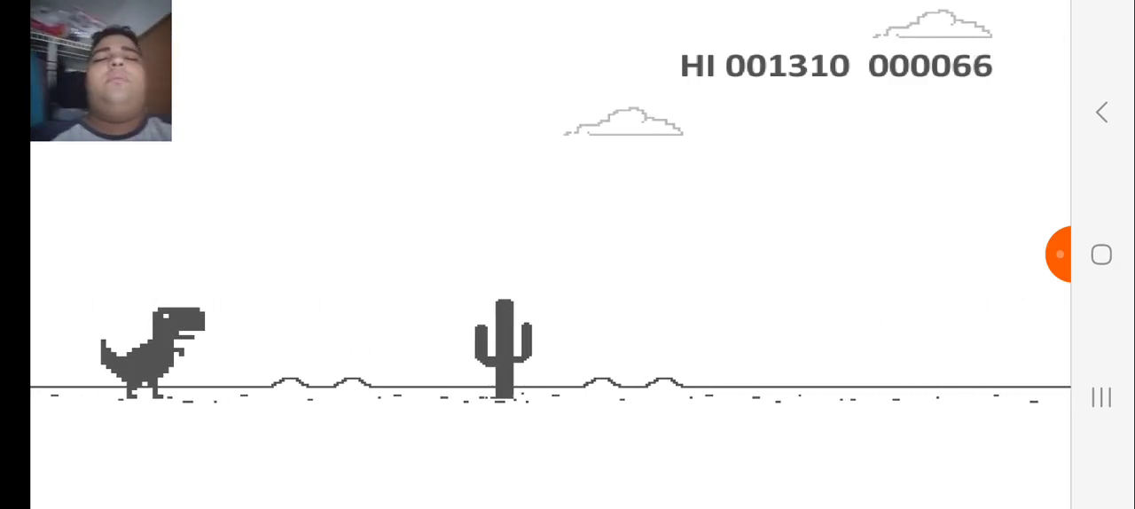
key("space")
key("space")
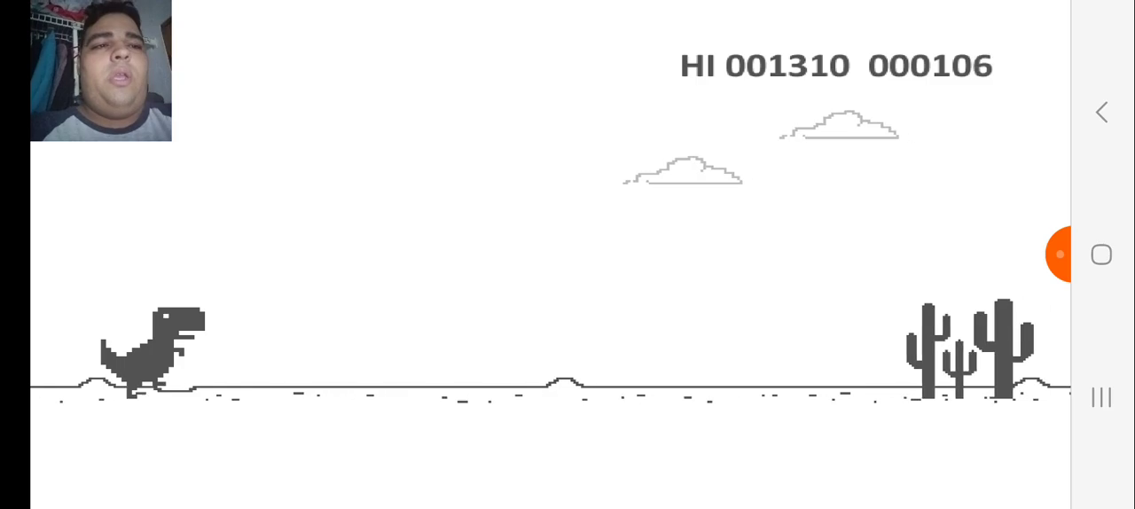
key("space")
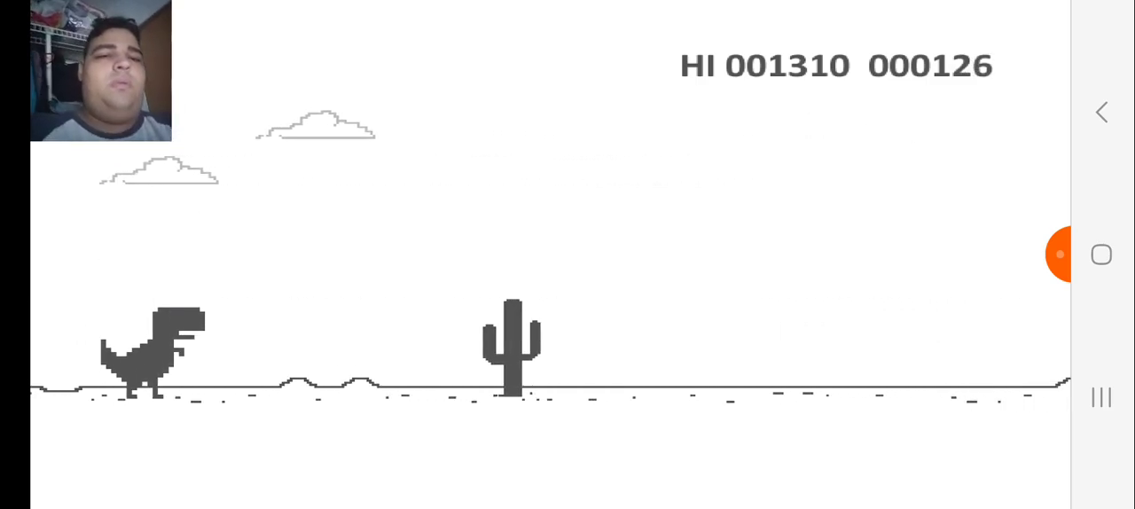
key("space")
key("space")
key("space")
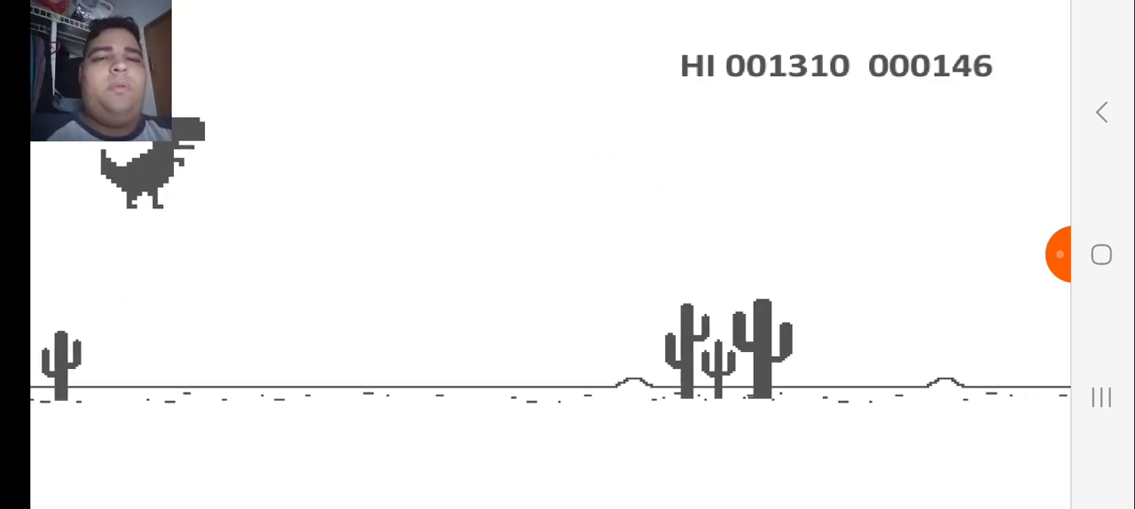
key("space")
key("space")
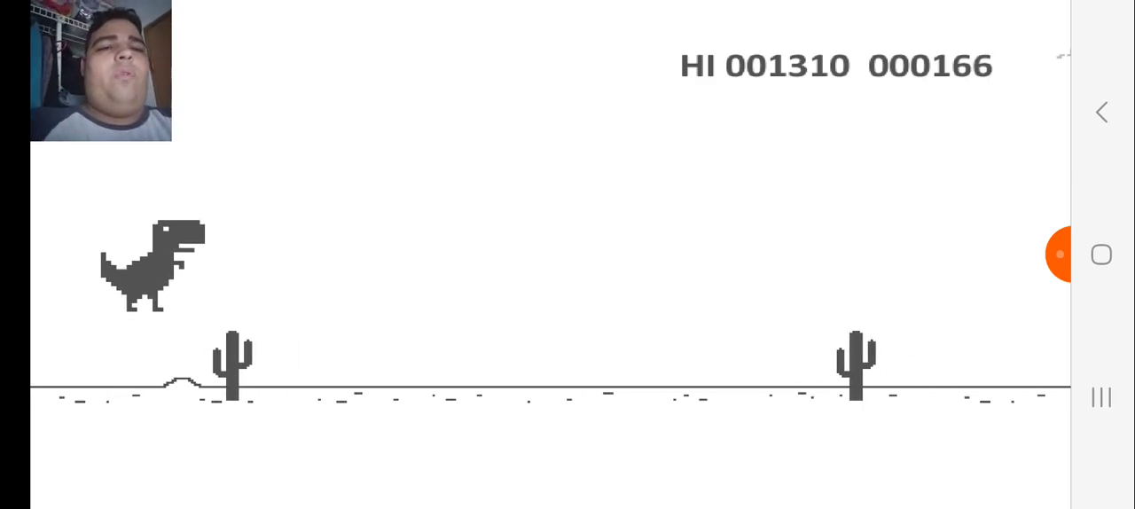
key("space")
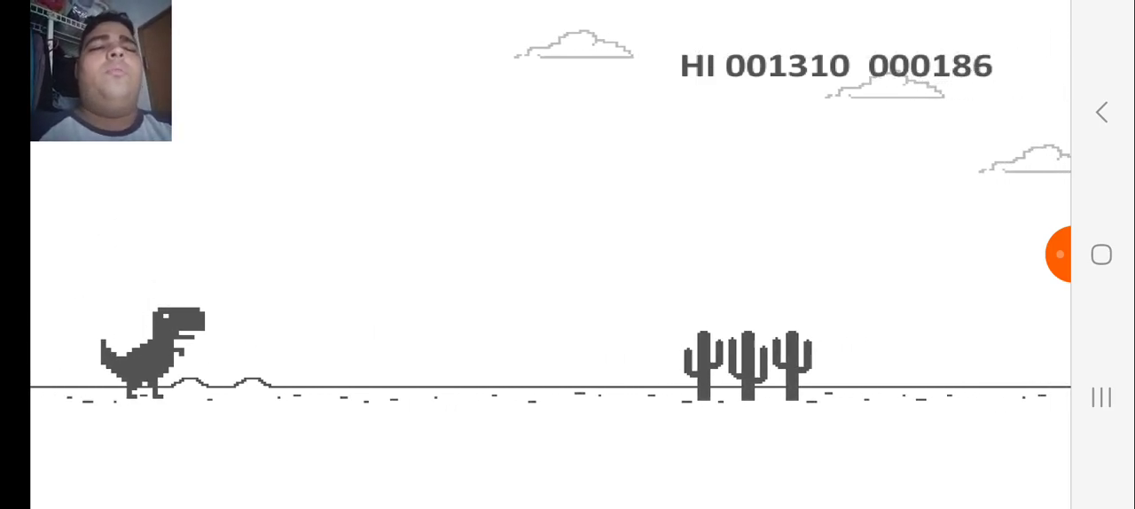
key("space")
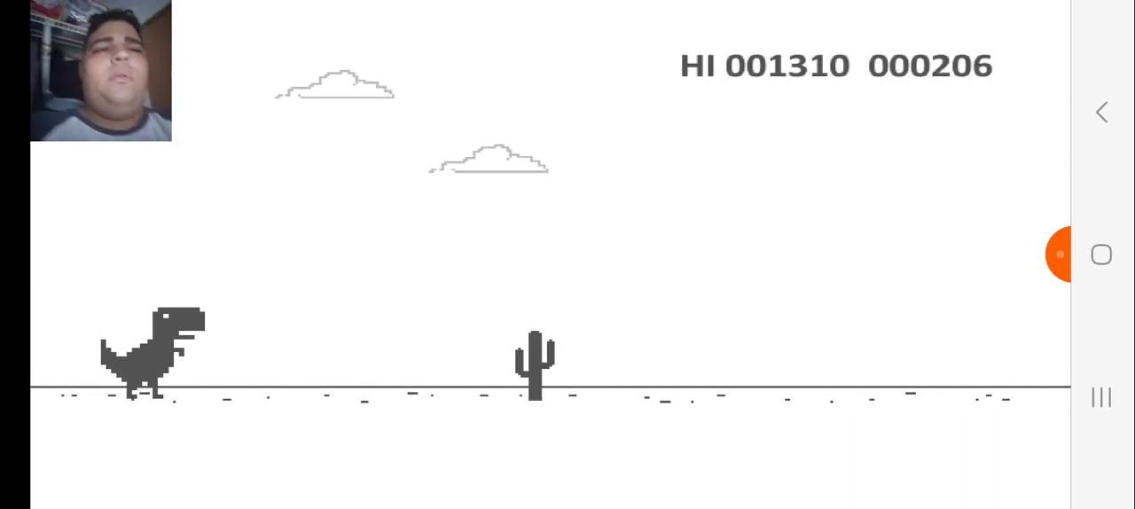
key("space")
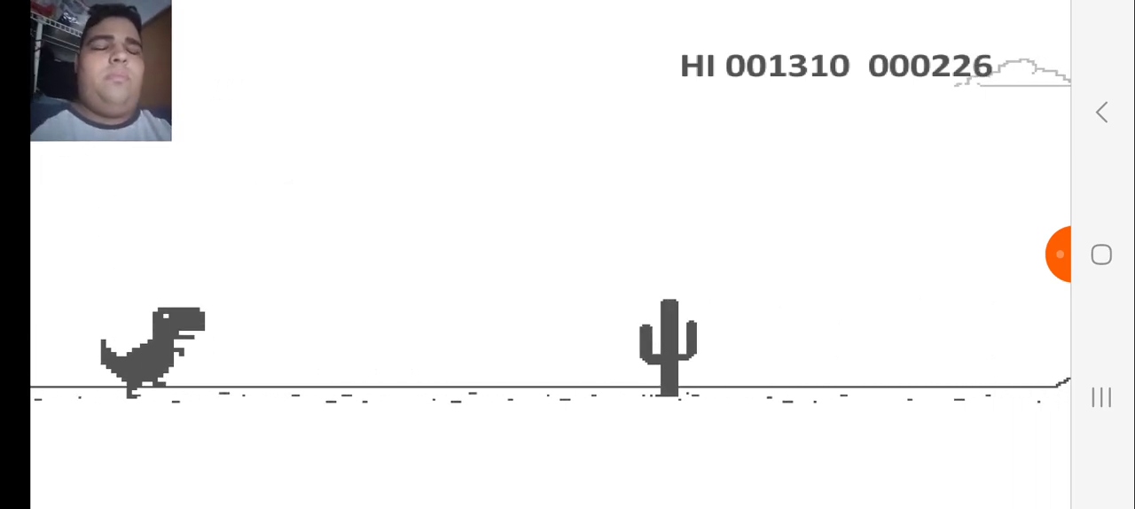
key("space")
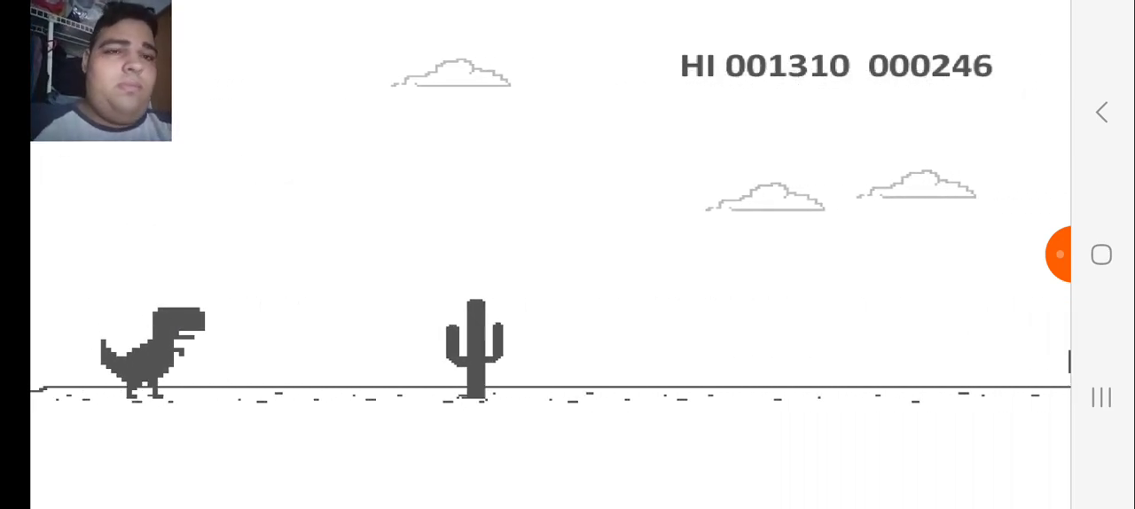
key("space")
key("space")
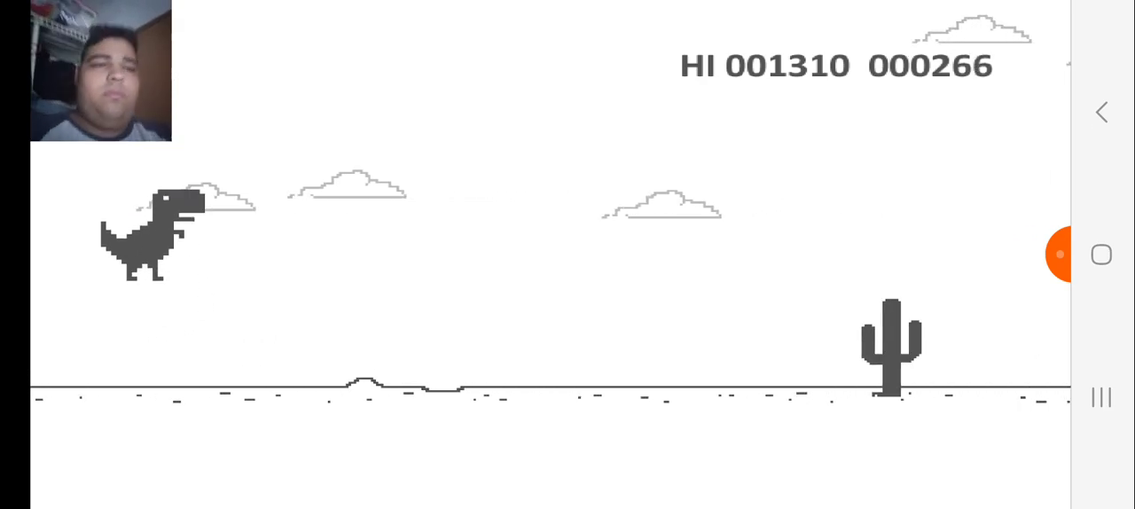
key("space")
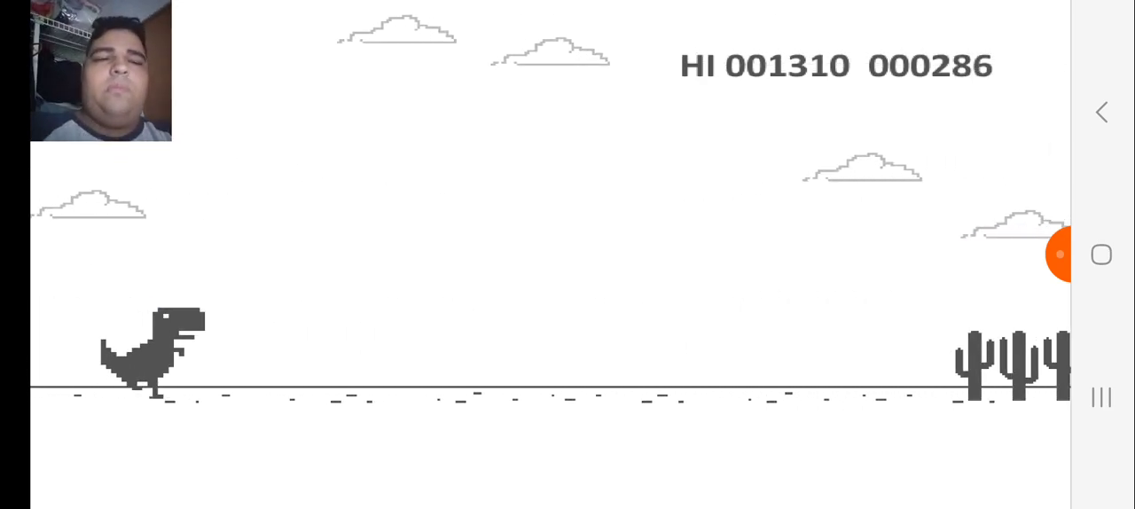
key("space")
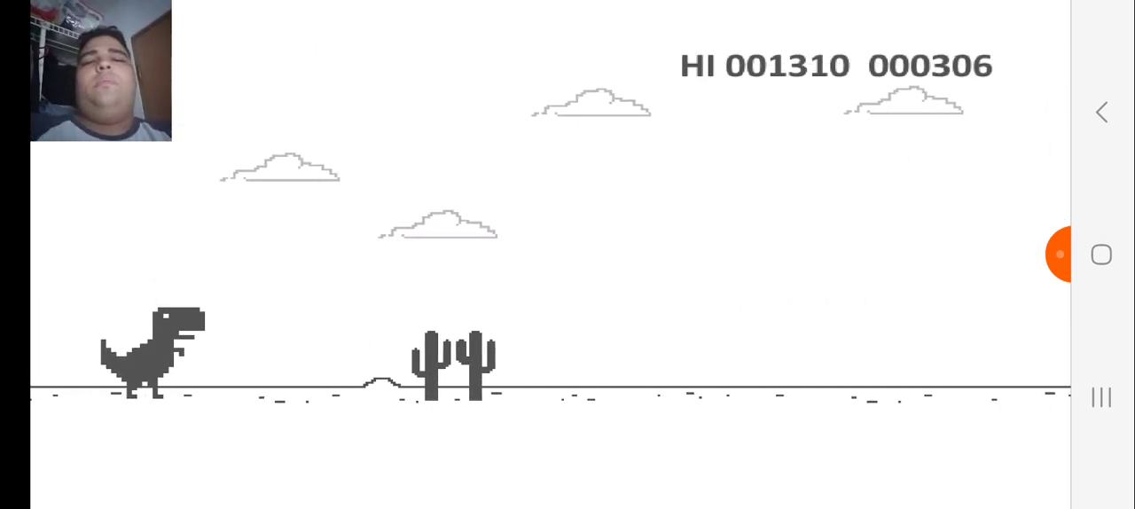
key("space")
key("space")
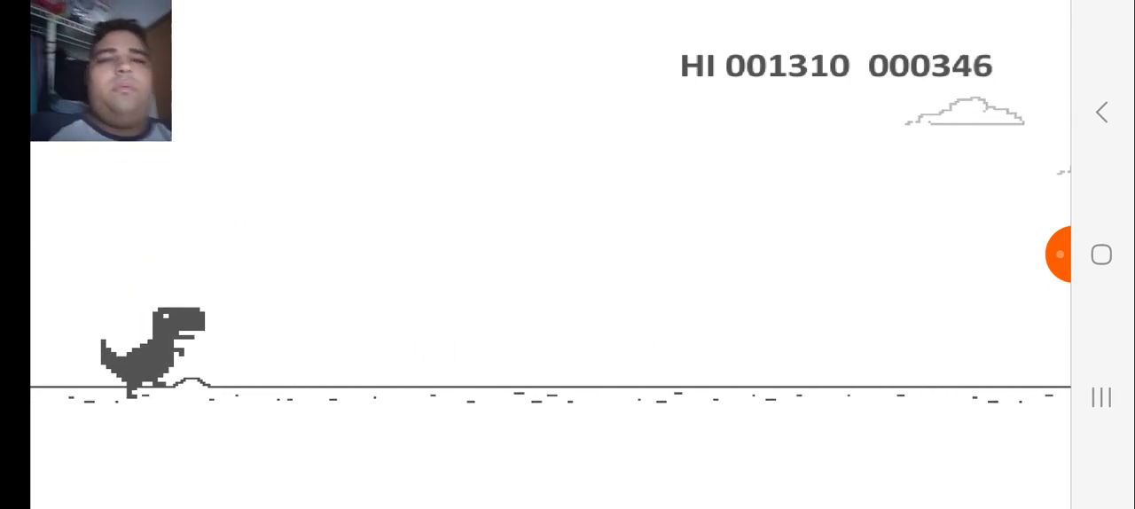
key("space")
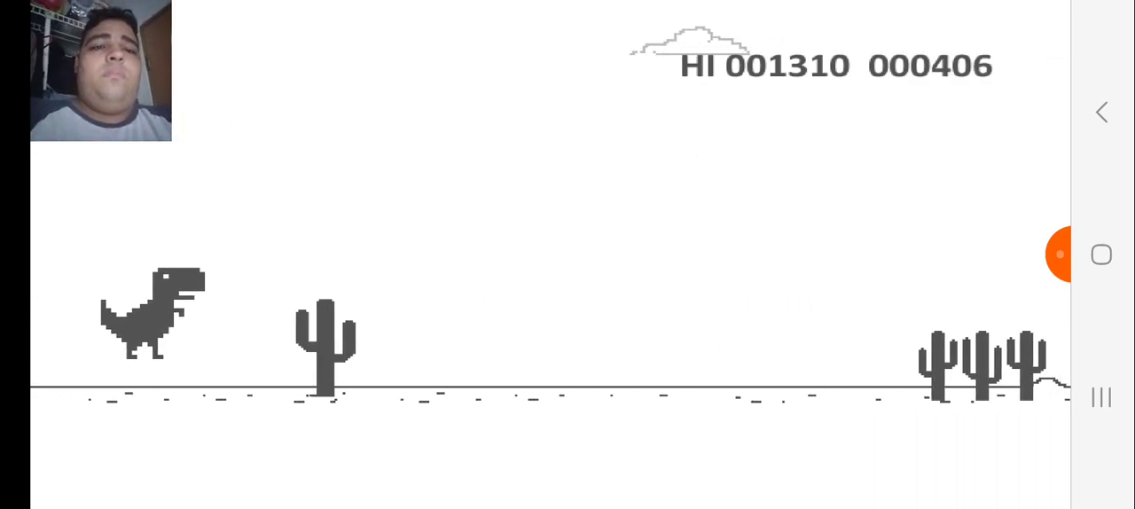
key("space")
key("space")
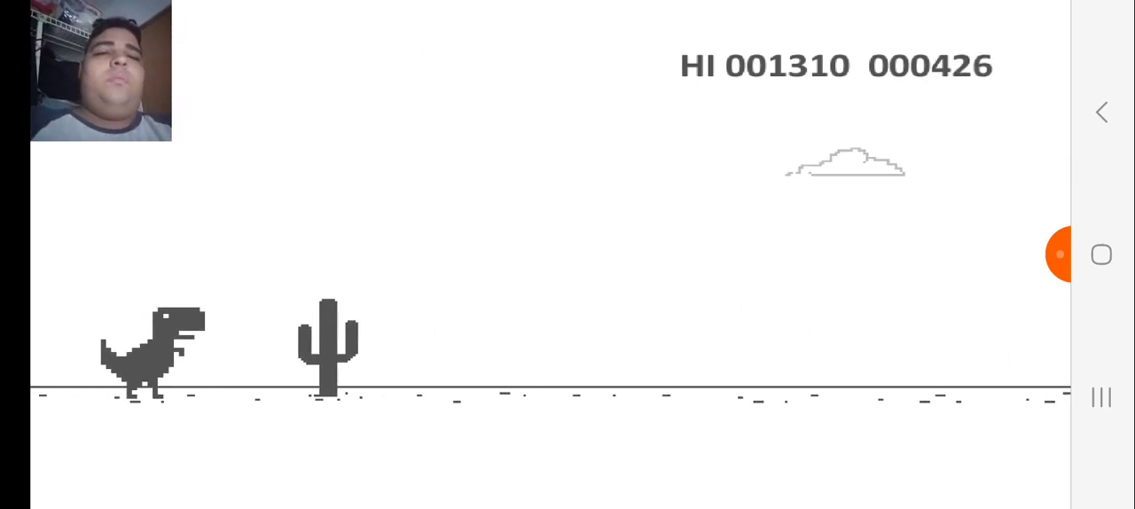
key("space")
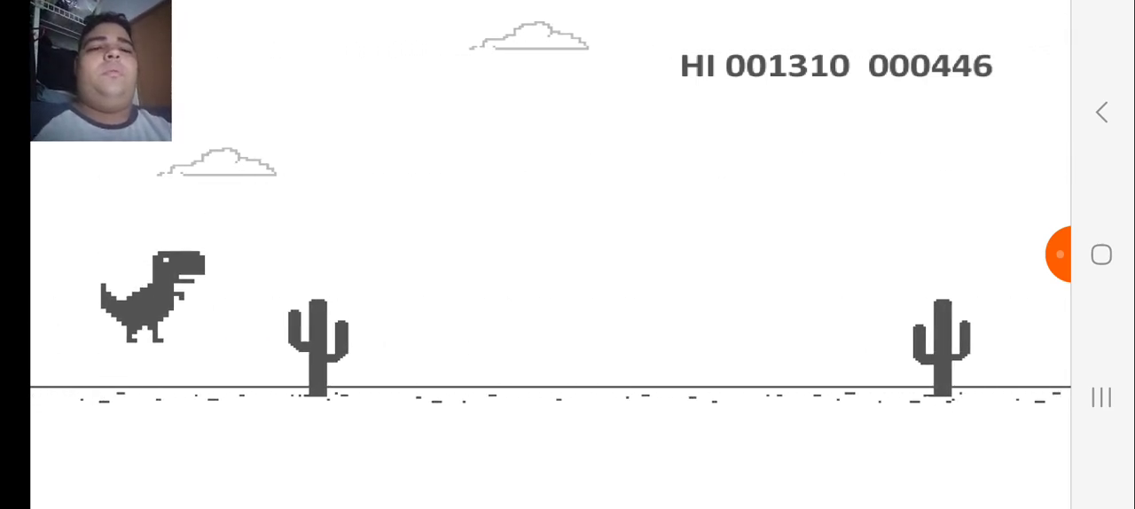
key("space")
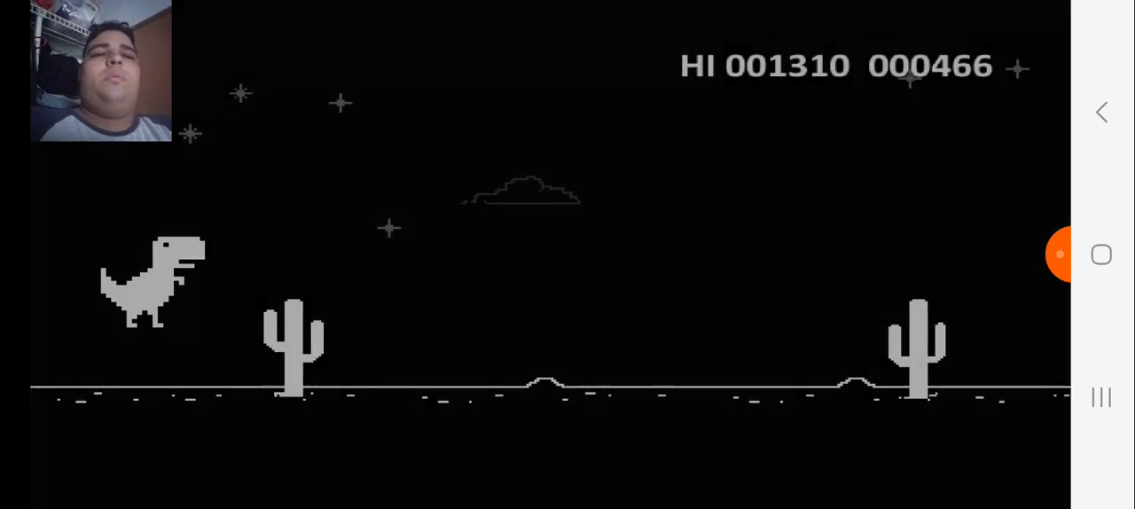
Jump the small, single and triple cacti in the dark until daylight returns near 666
key("space")
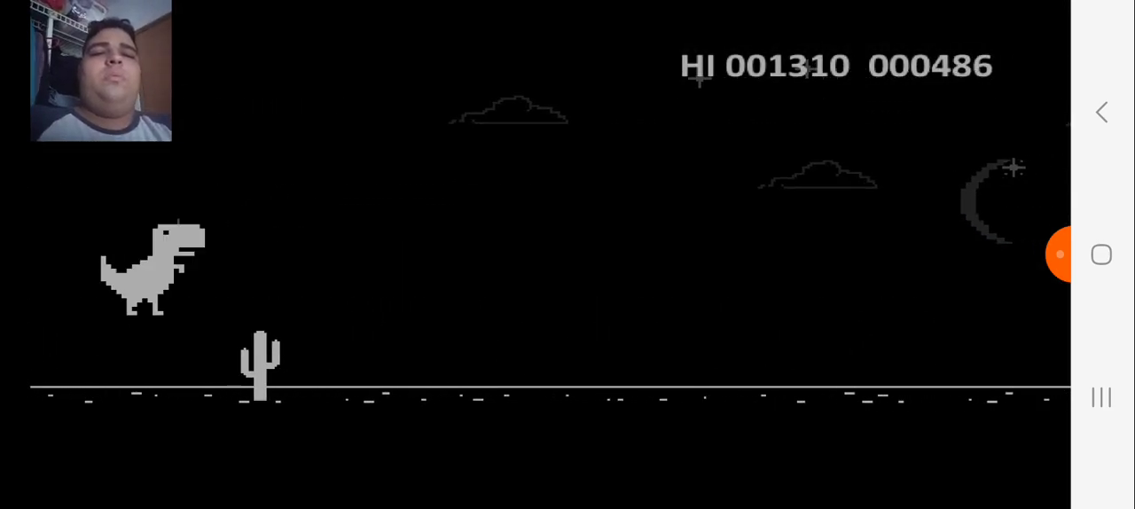
key("space")
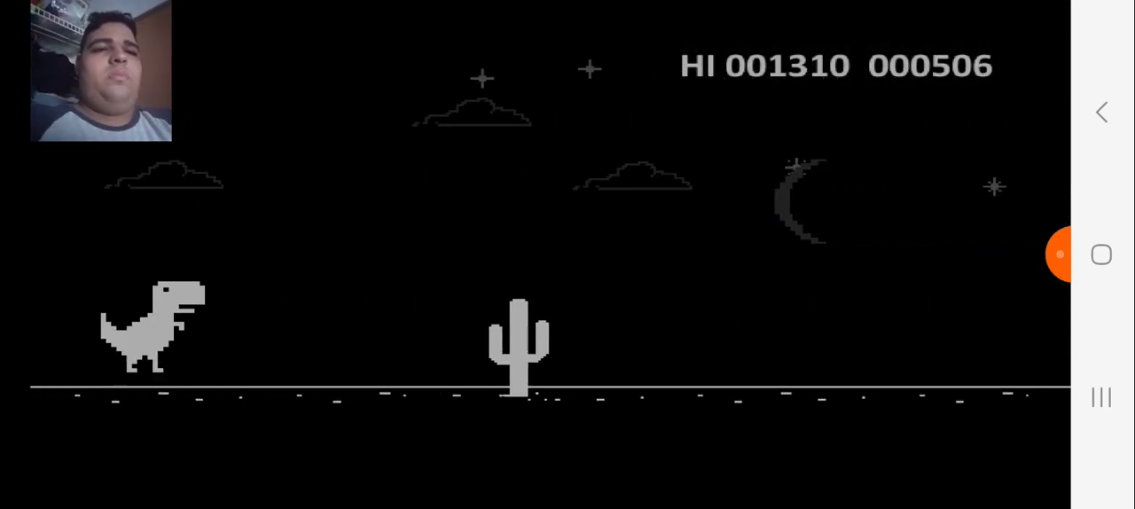
key("space")
key("space")
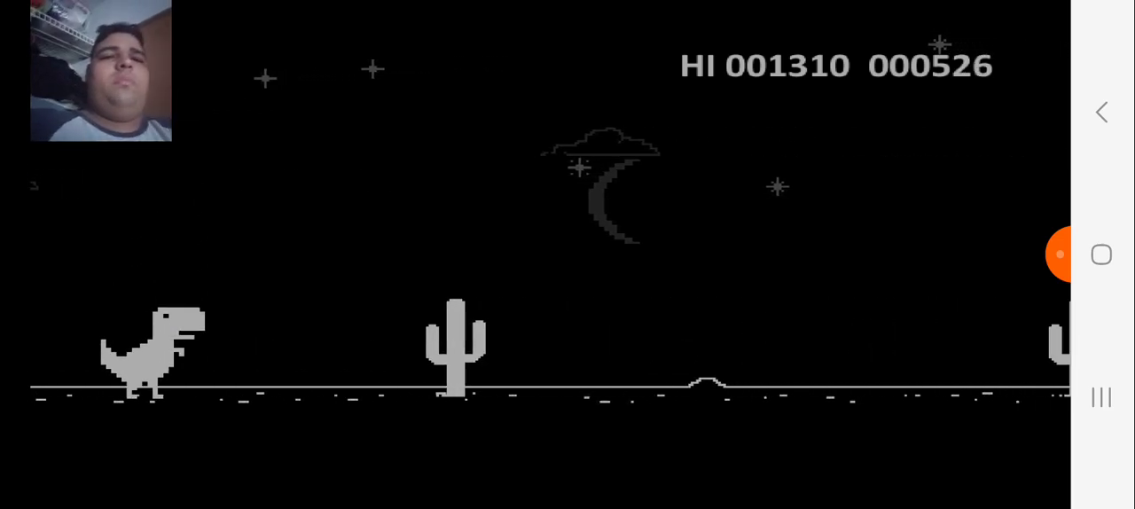
key("space")
key("space")
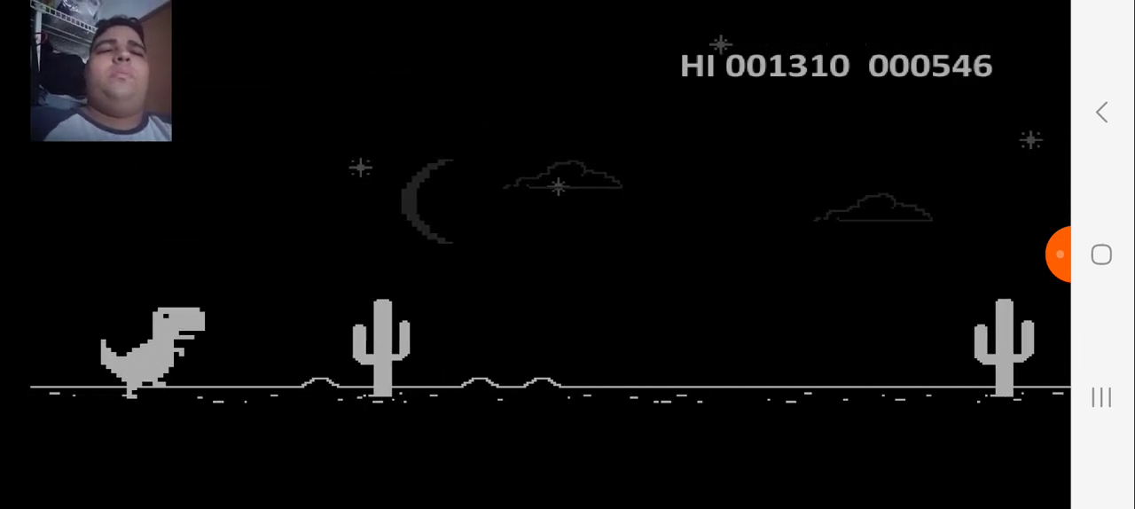
key("space")
key("space")
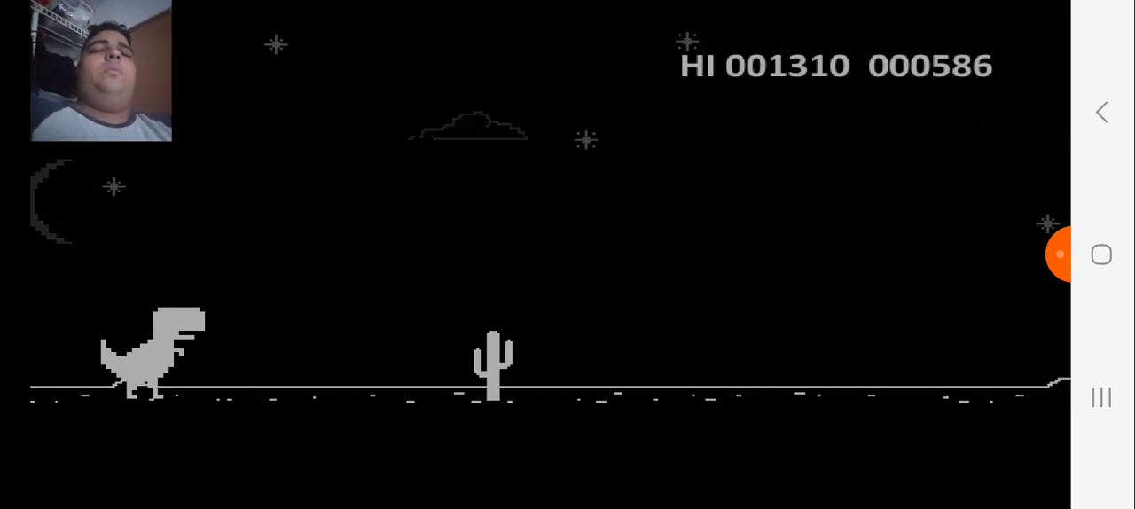
key("space")
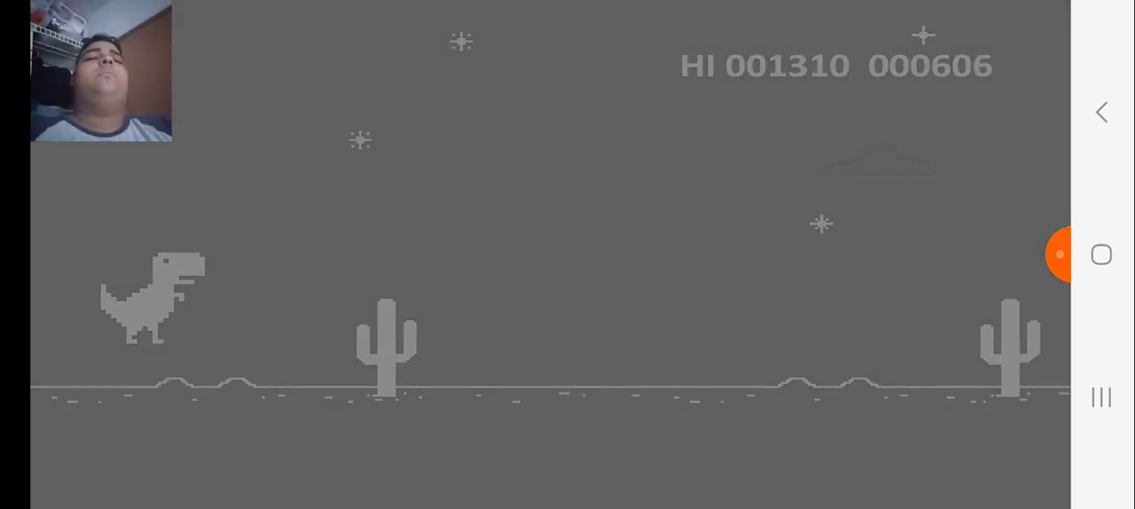
key("space")
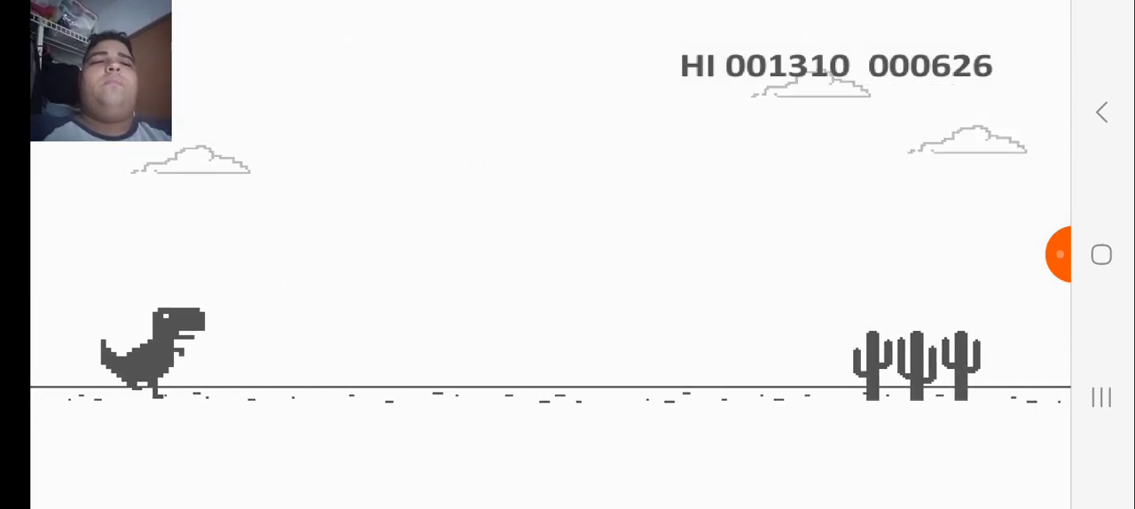
key("space")
key("space")
Clear each cactus and cactus cluster until night falls again at a score of 906
key("space")
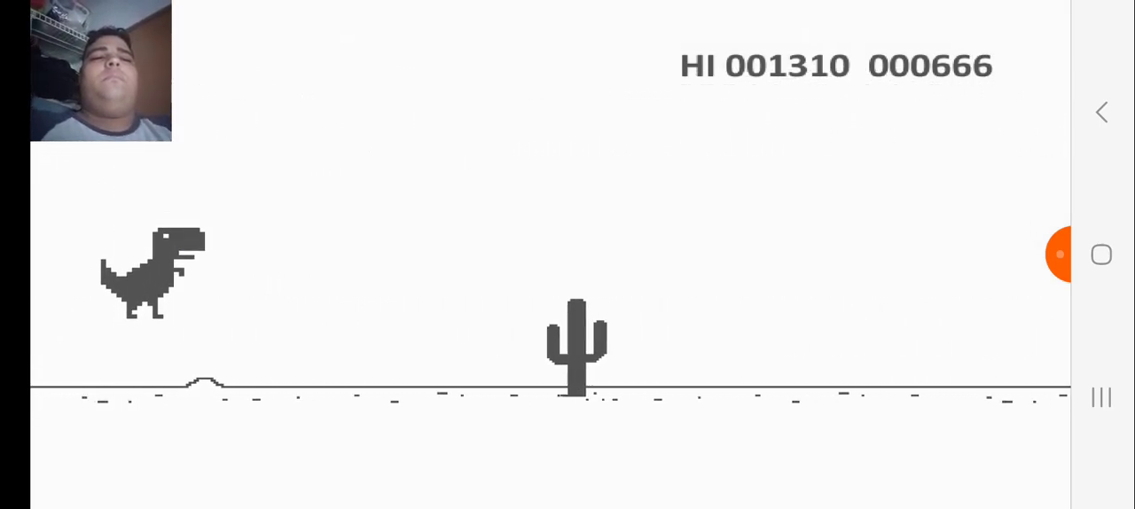
key("space")
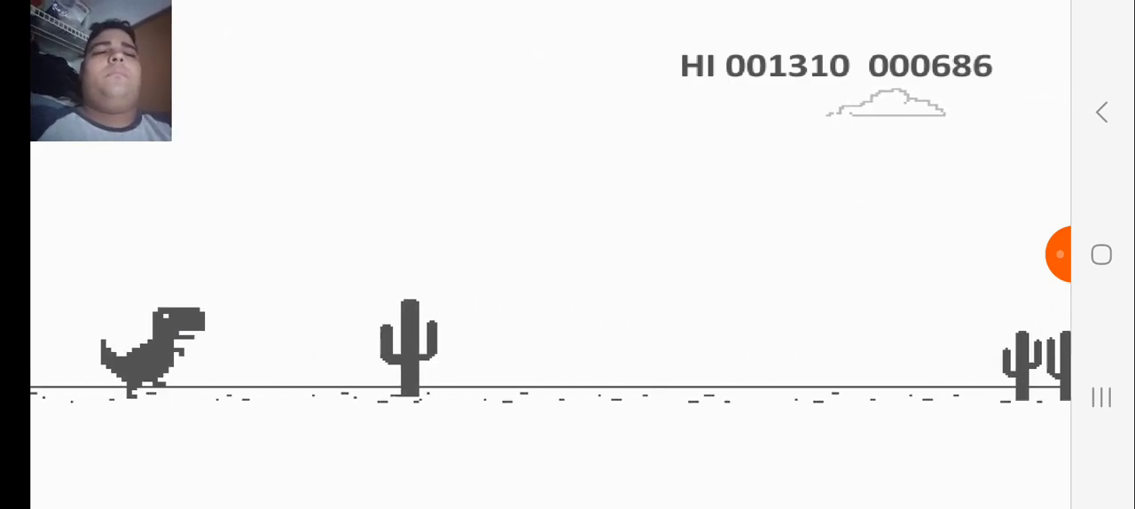
key("space")
key("space")
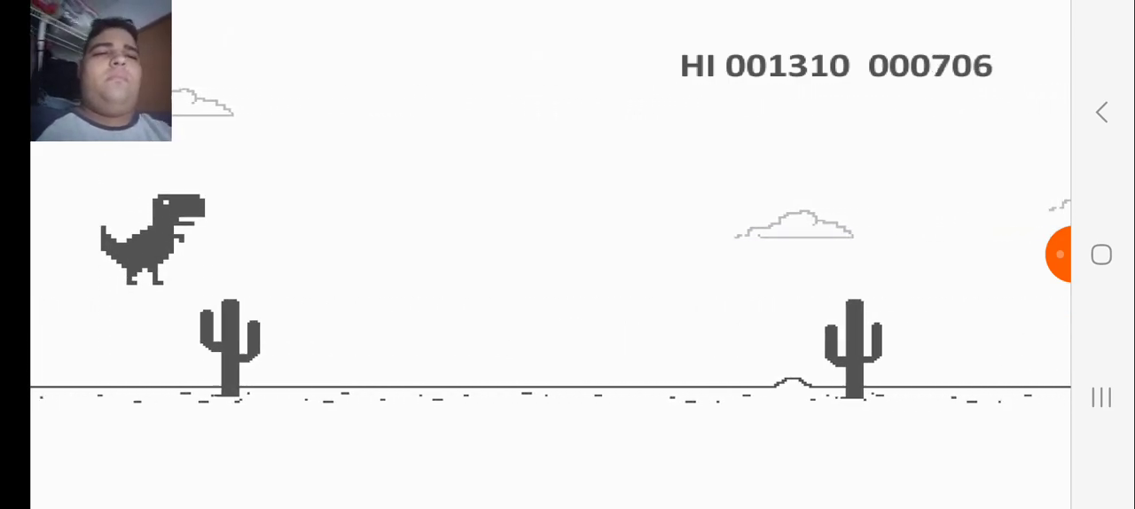
key("space")
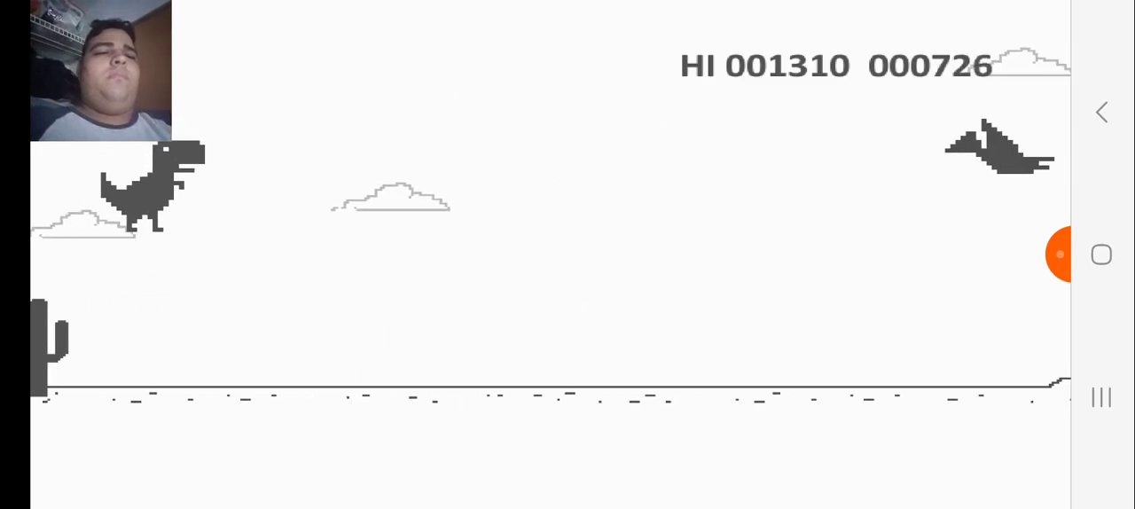
key("space")
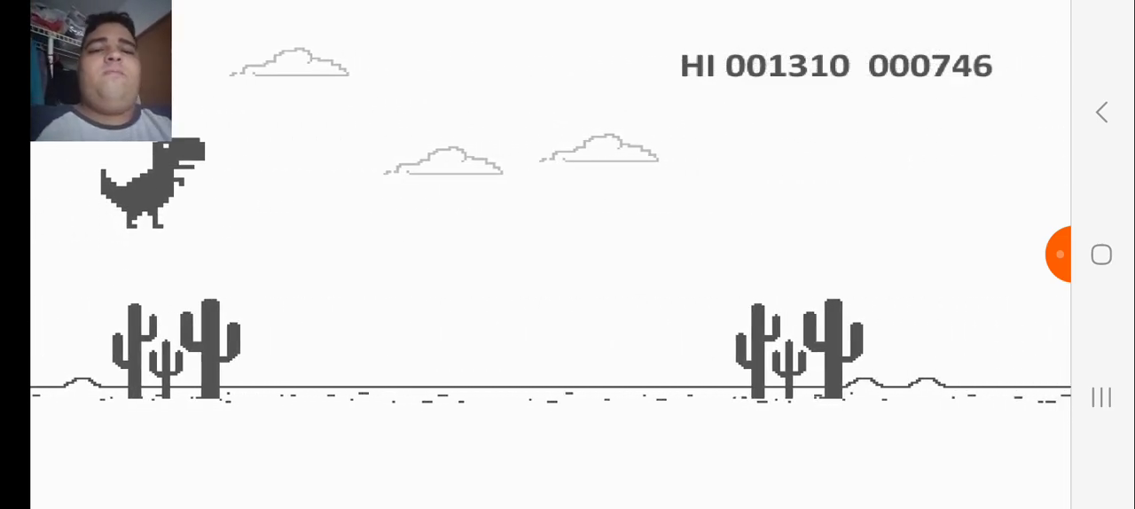
key("space")
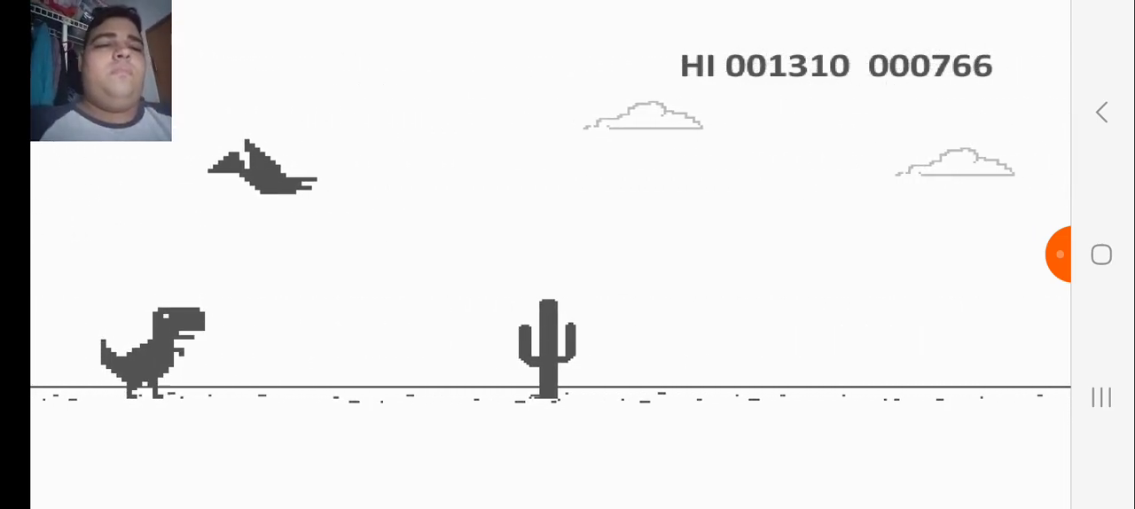
key("space")
key("space")
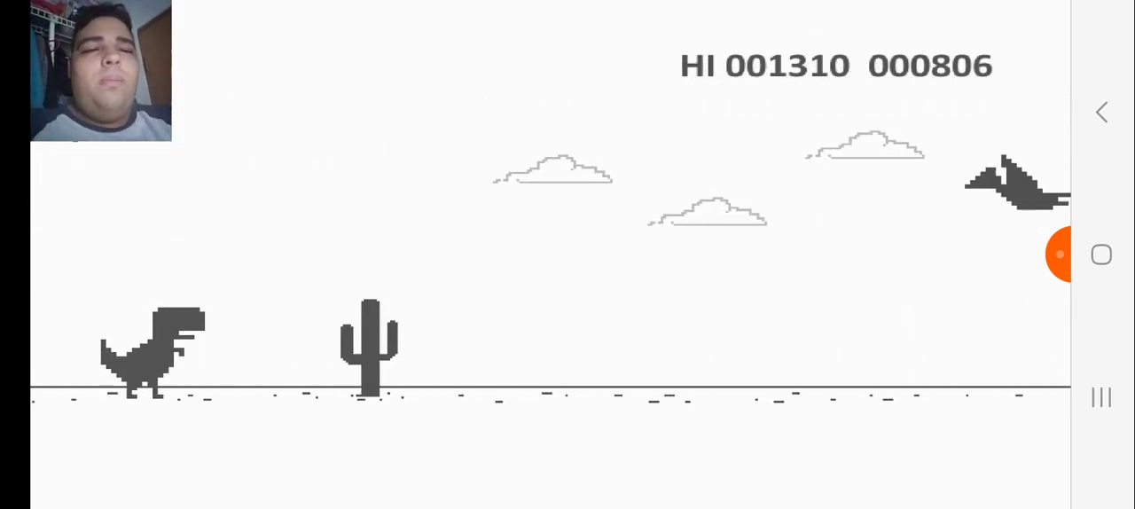
key("space")
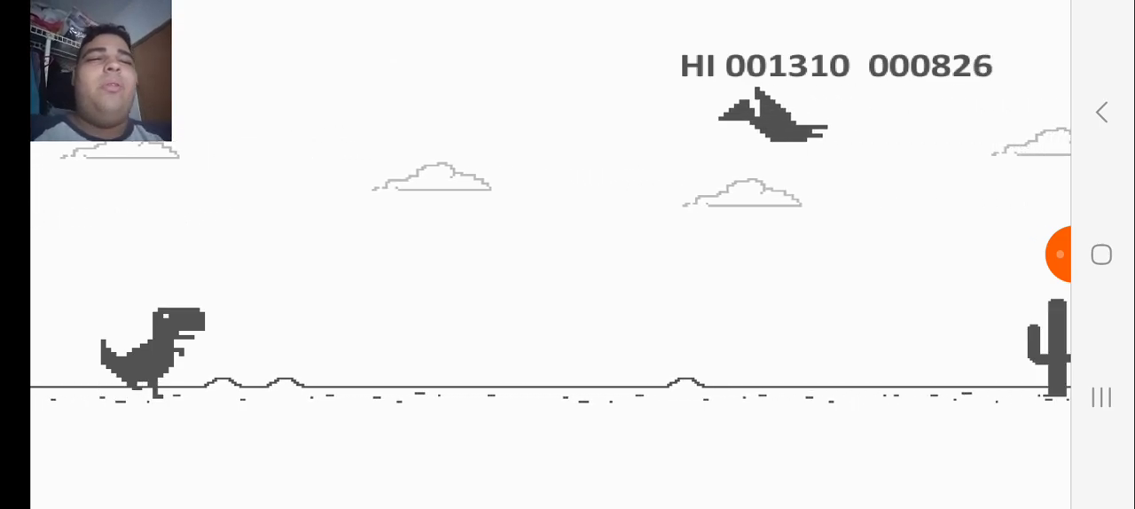
key("space")
key("space")
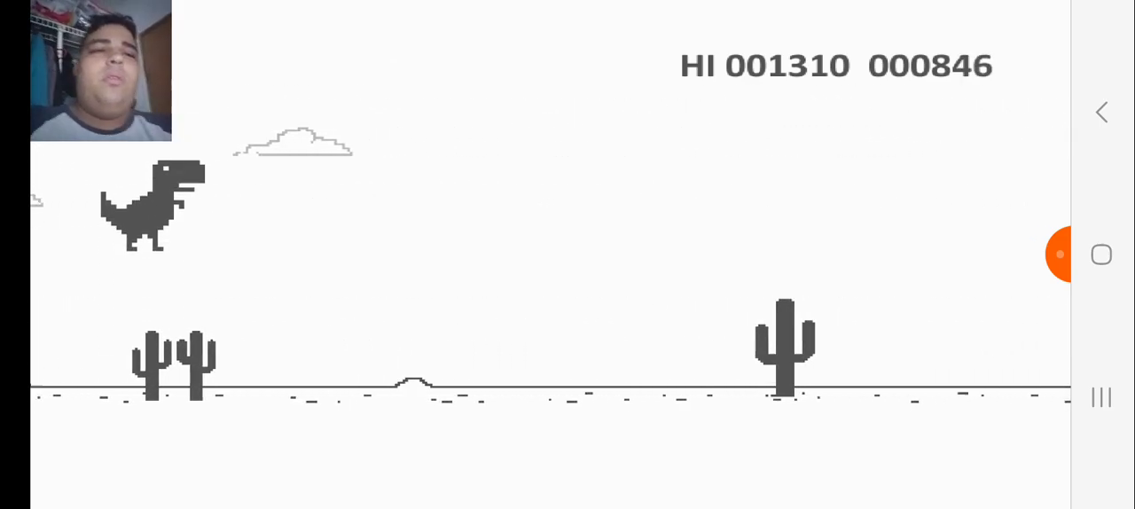
key("space")
key("space")
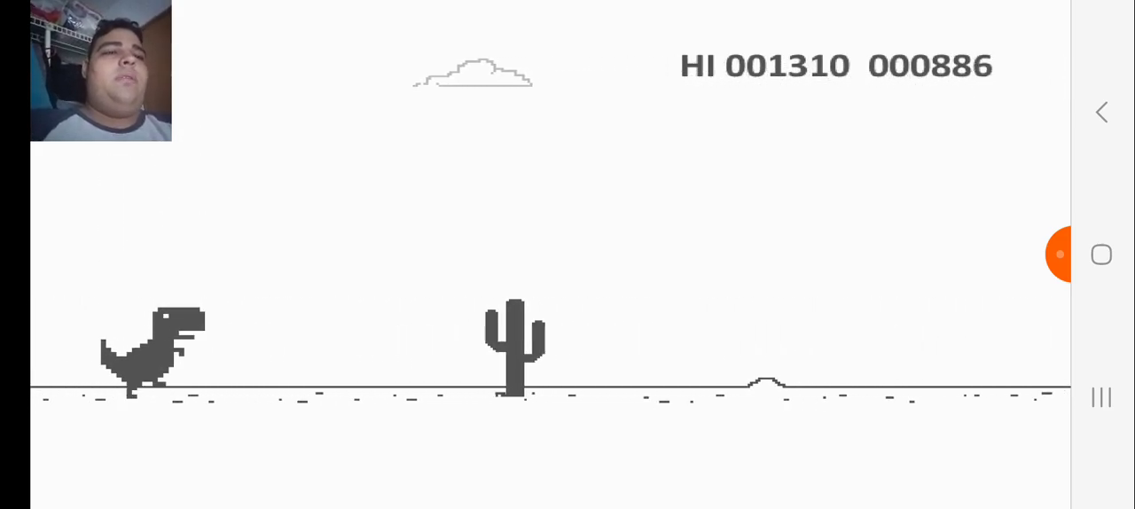
key("space")
Jump the triple groups and clustered cacti at night, pushing the score past 1000
key("space")
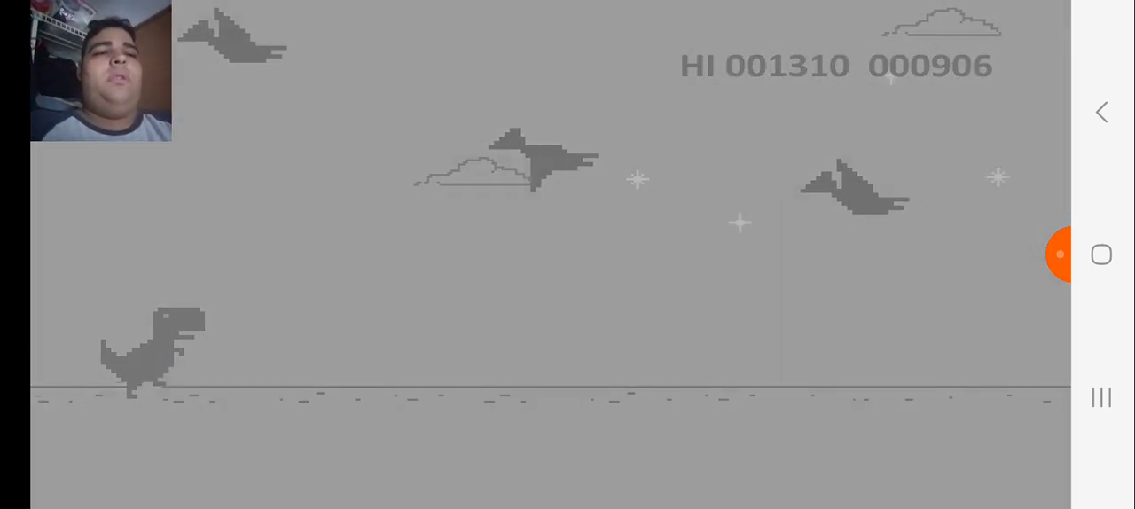
key("space")
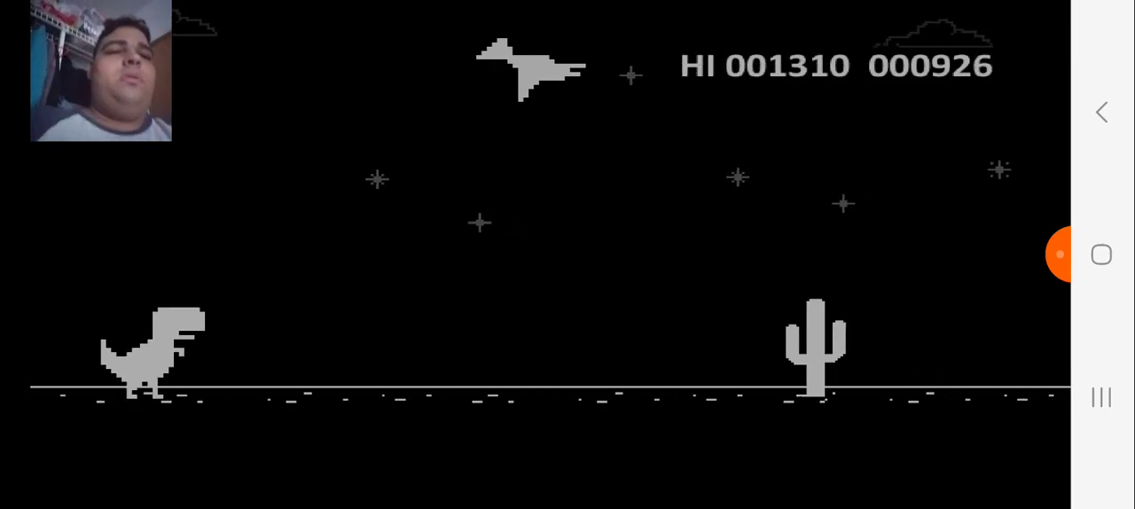
key("space")
key("space")
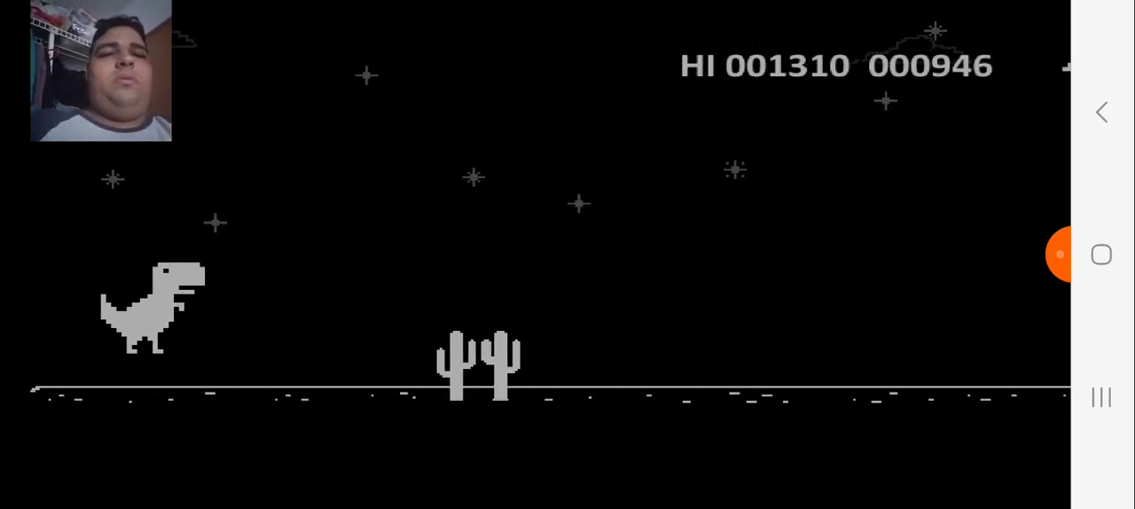
key("space")
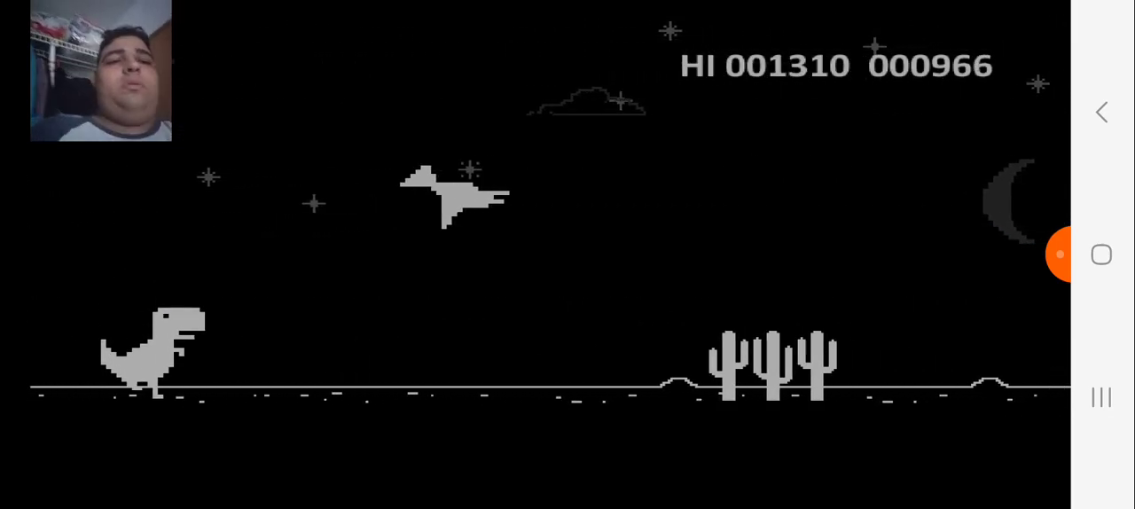
key("space")
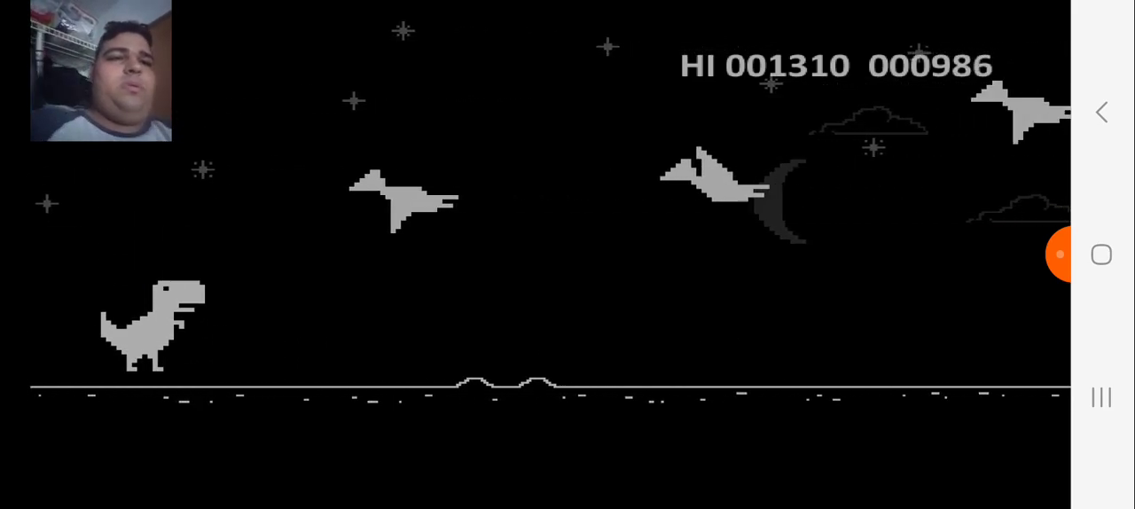
key("space")
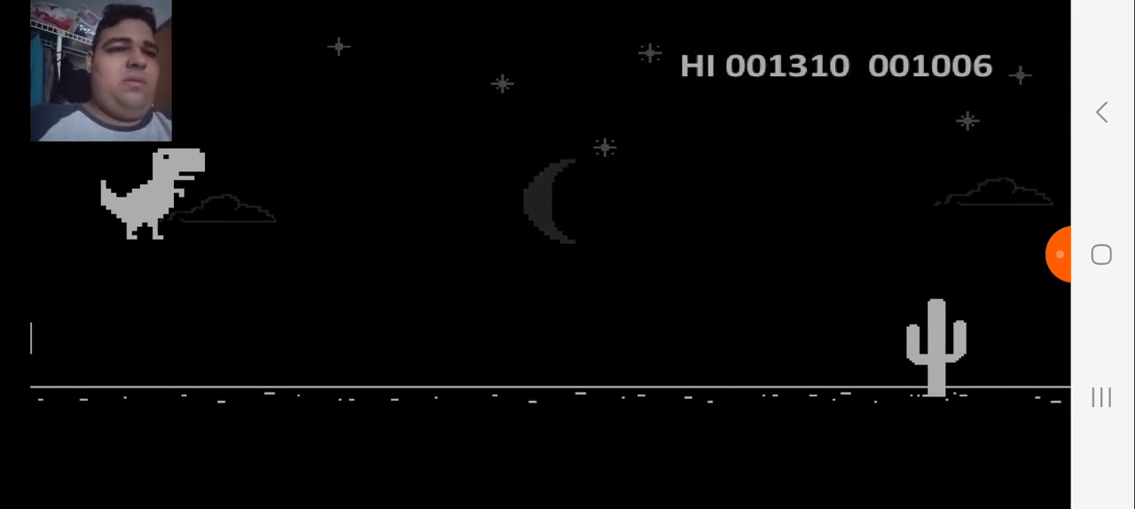
key("space")
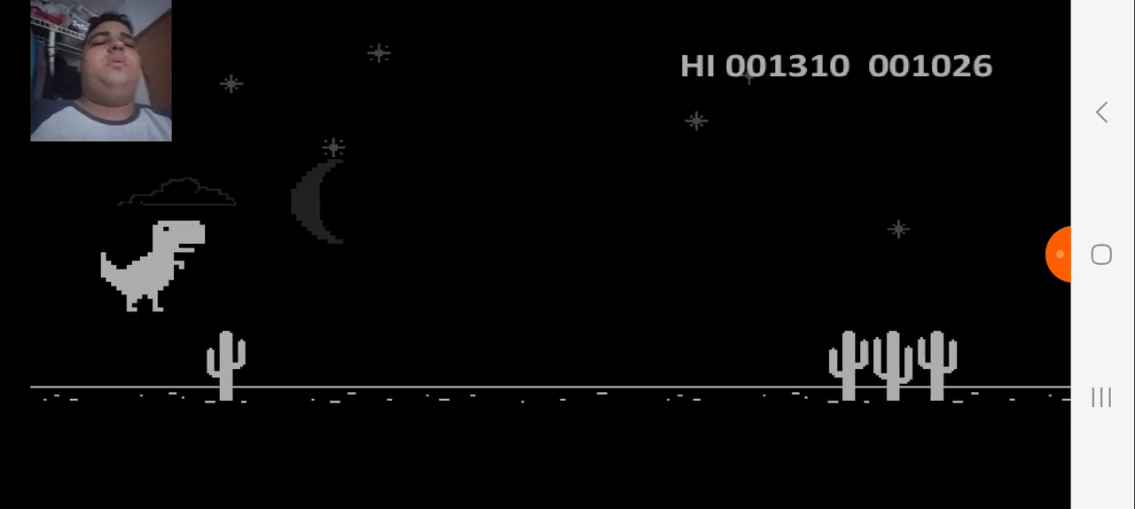
key("space")
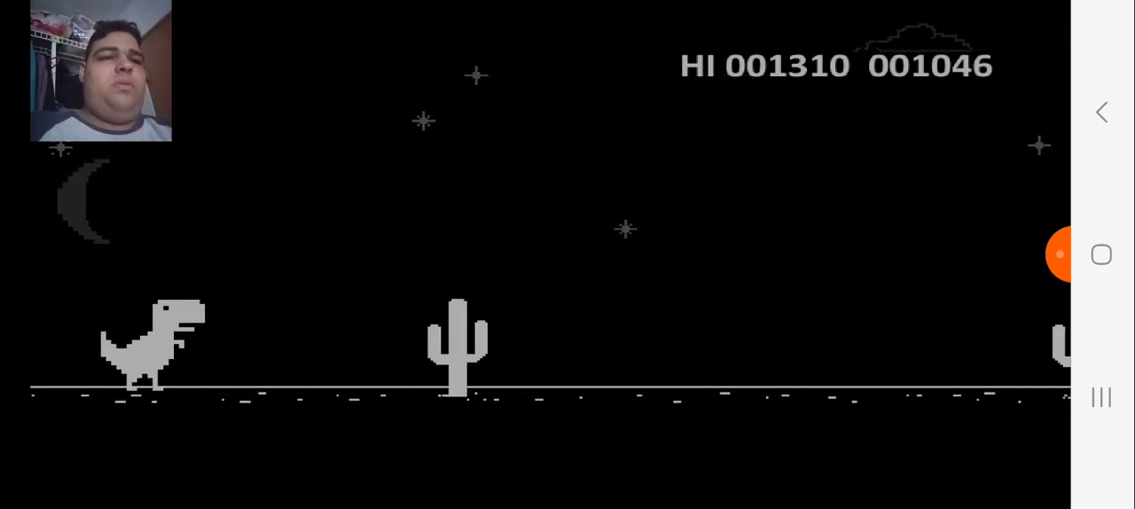
key("space")
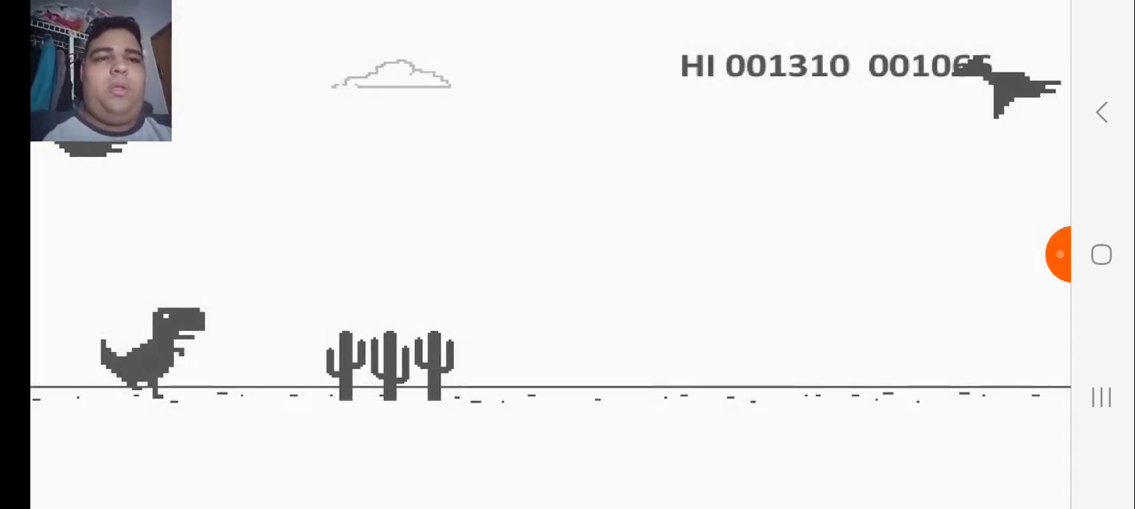
key("space")
key("space")
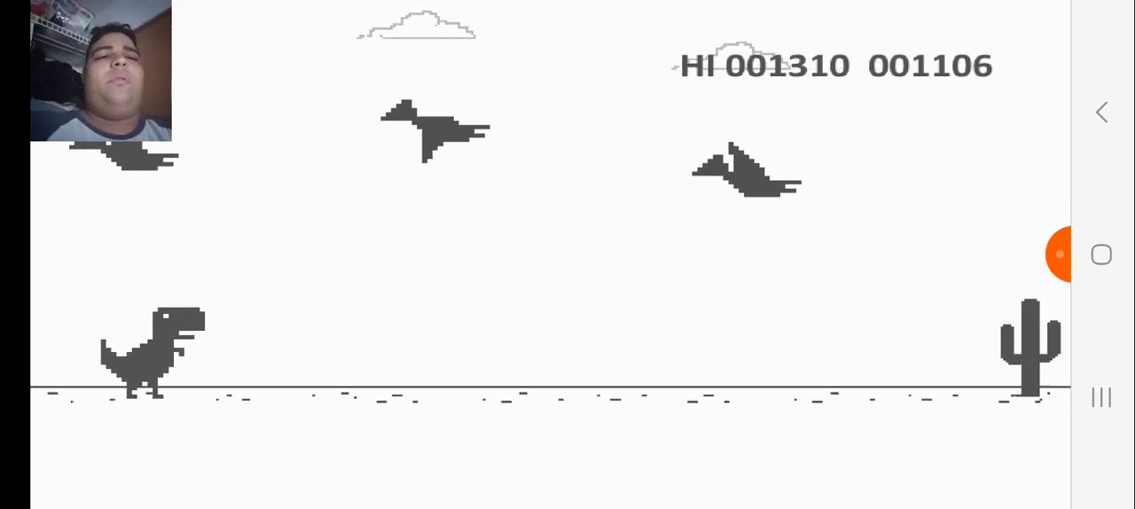
Jump the cactus clusters and cactus pairs in daylight, reaching a score of 1246
key("space")
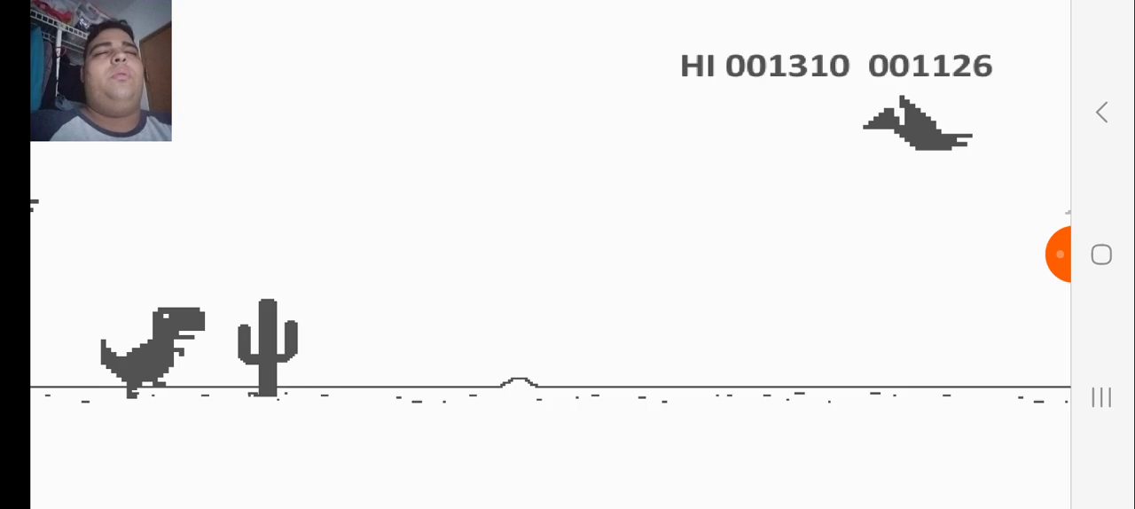
key("space")
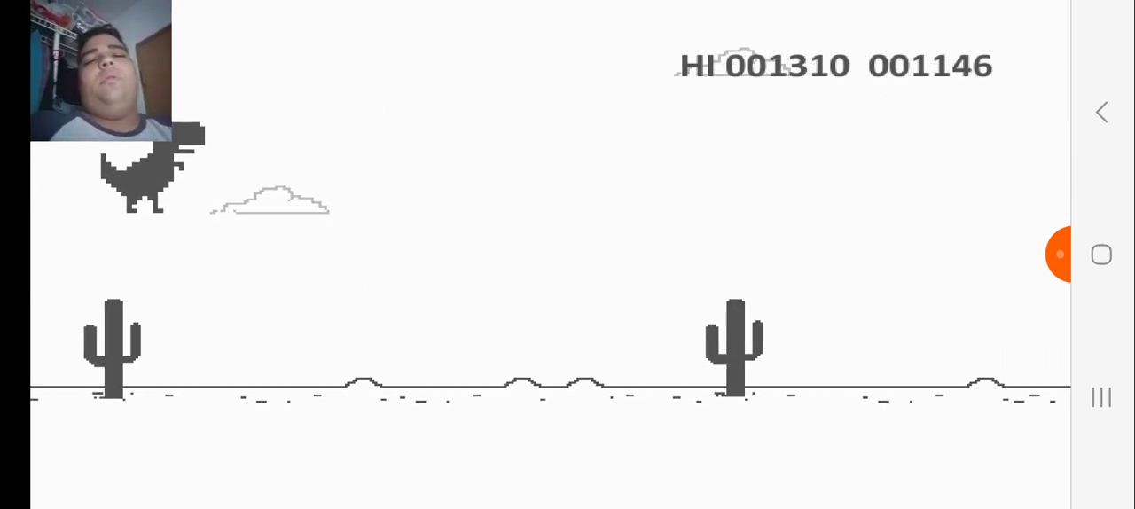
key("space")
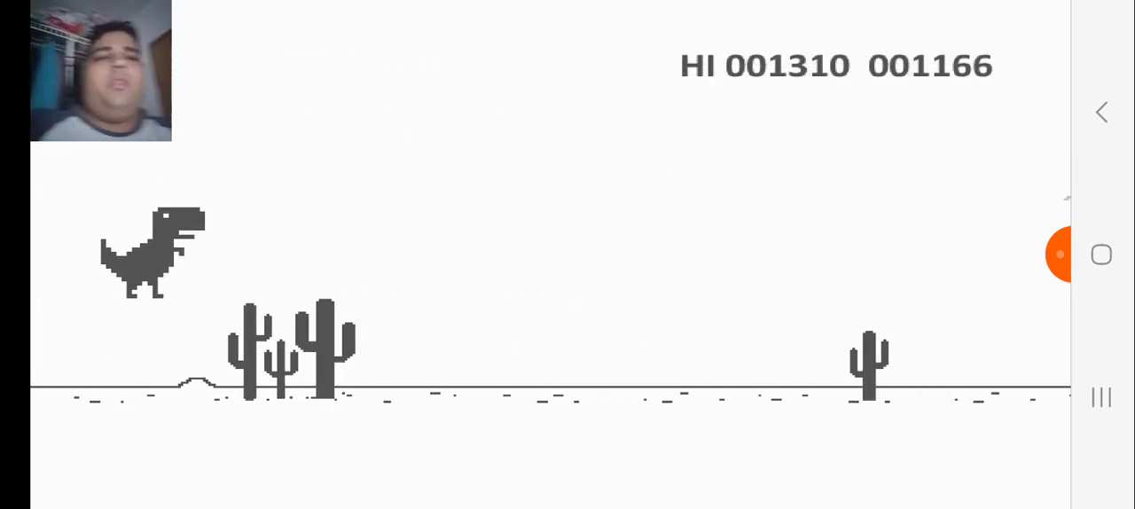
key("space")
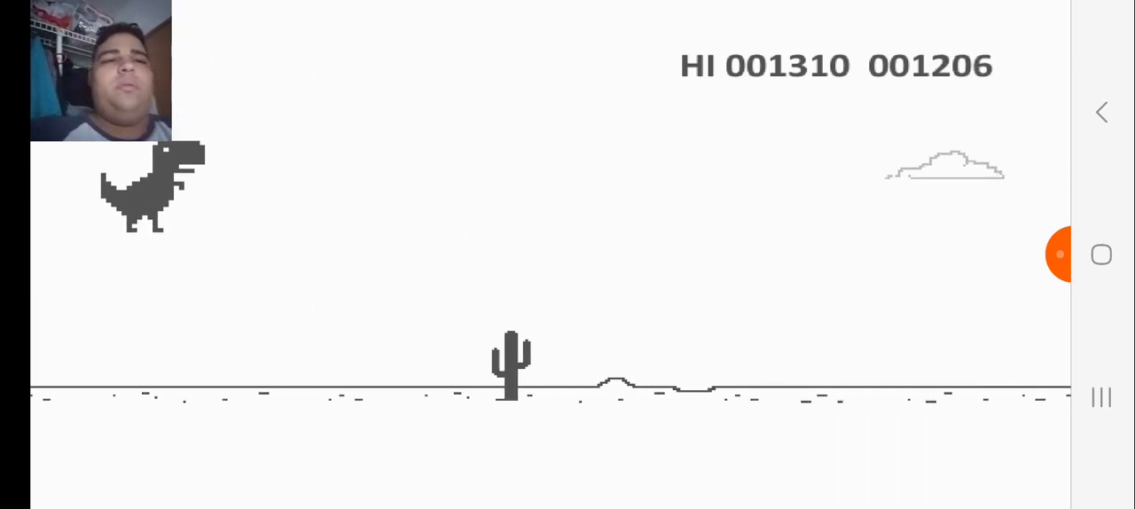
key("space")
key("space")
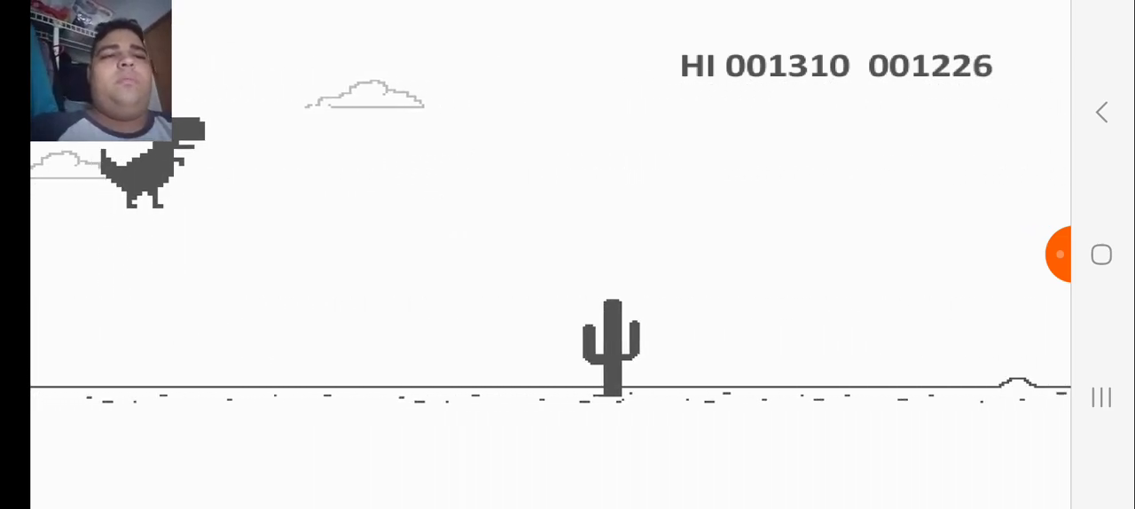
key("space")
key("space")
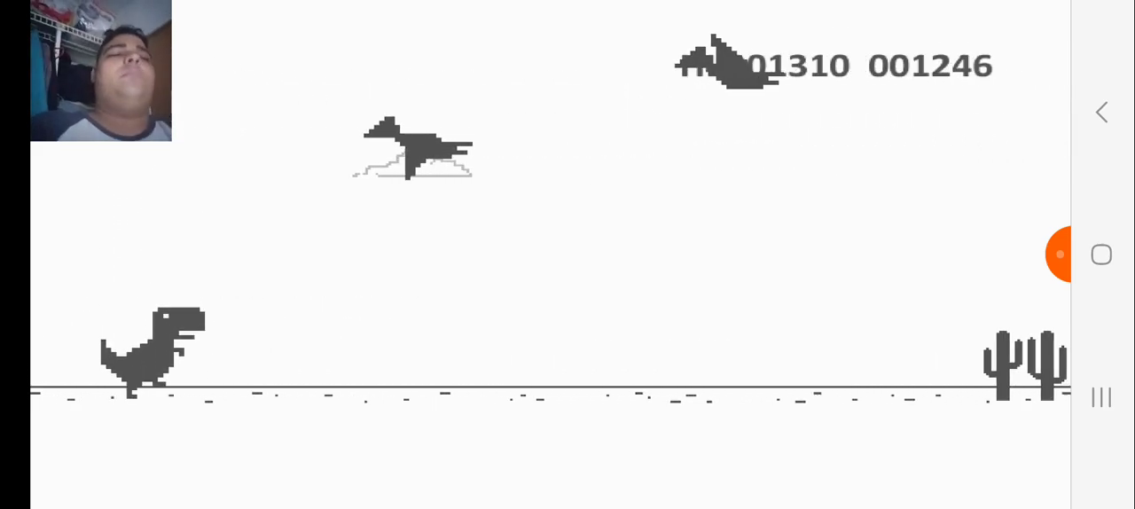
key("space")
key("space")
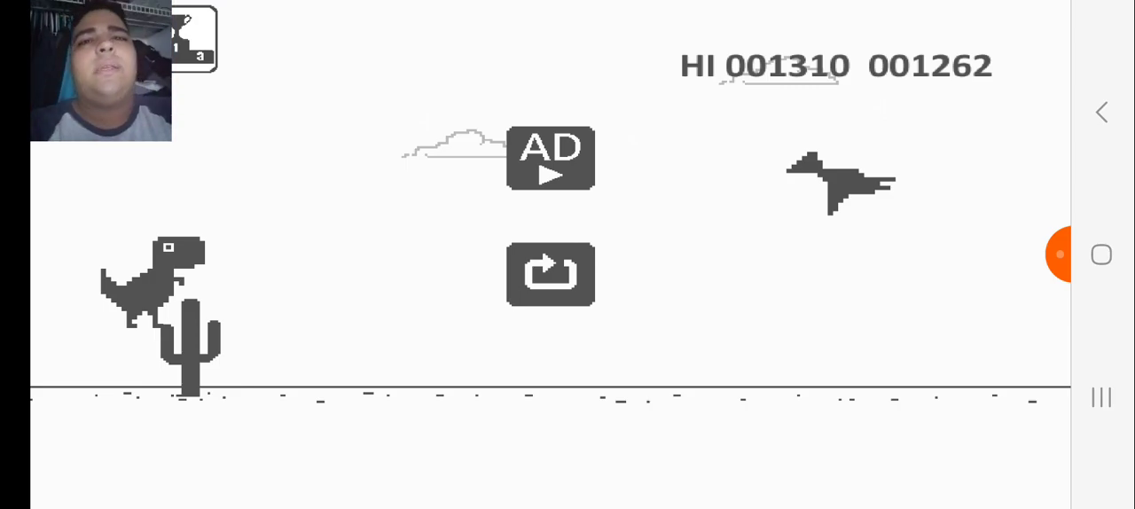
After the run ends at 1262, open the screen recorder's floating controls
left_click(1060, 255)
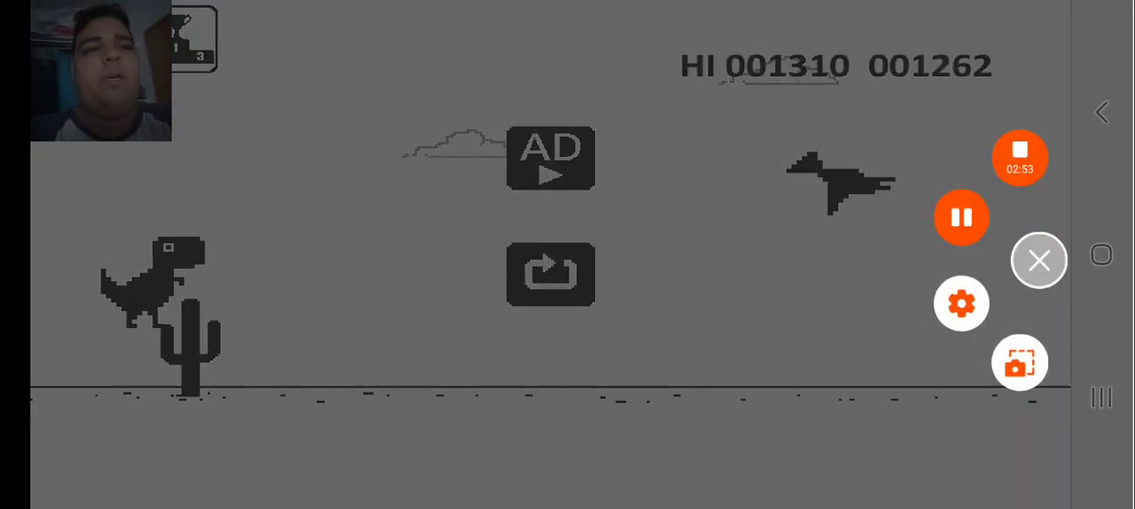